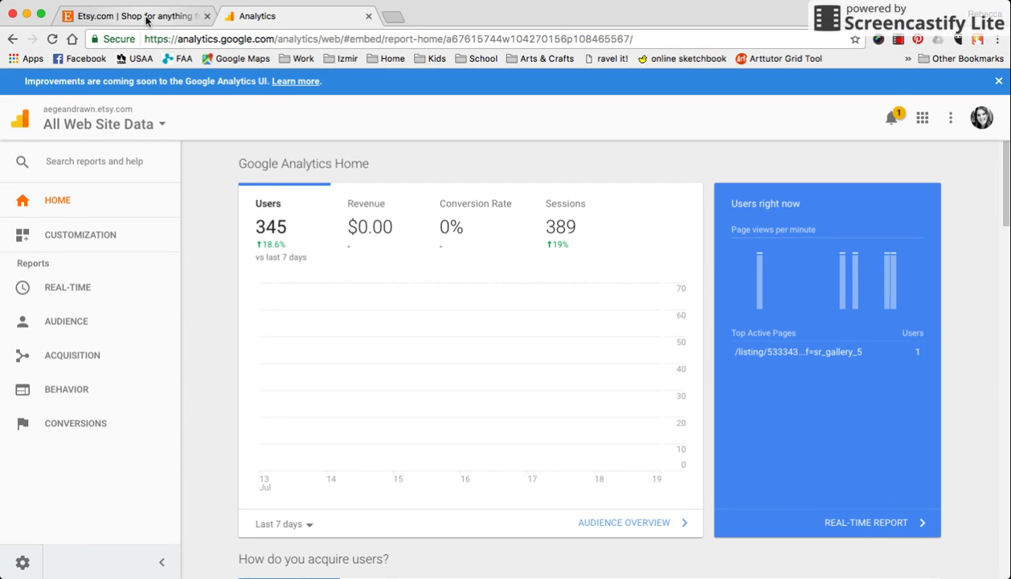
- Switch to the Etsy tab and search the marketplace for "aegean drawn"
{"action": "left_click", "coordinate": [147, 20]}
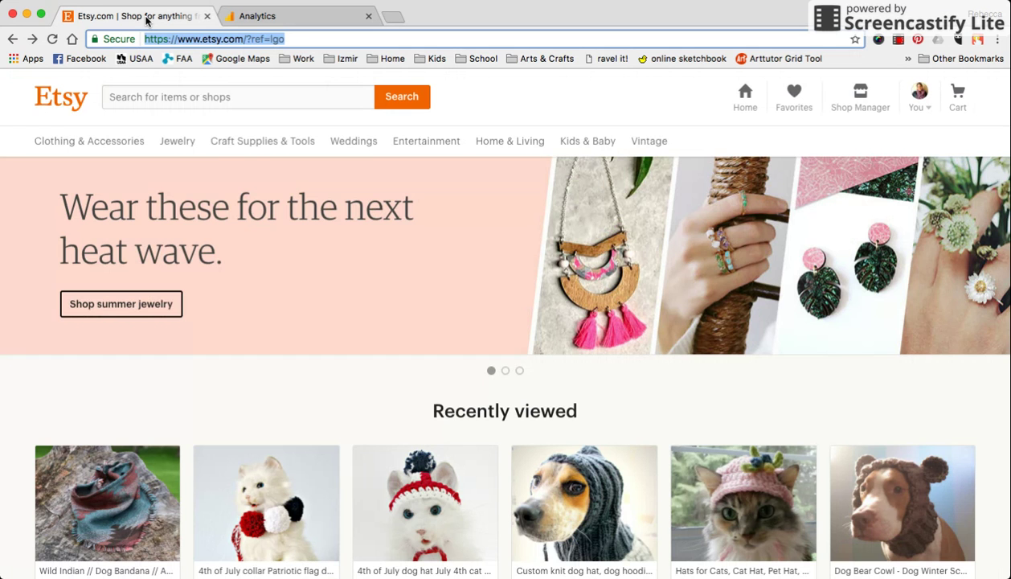
{"action": "left_click", "coordinate": [194, 102]}
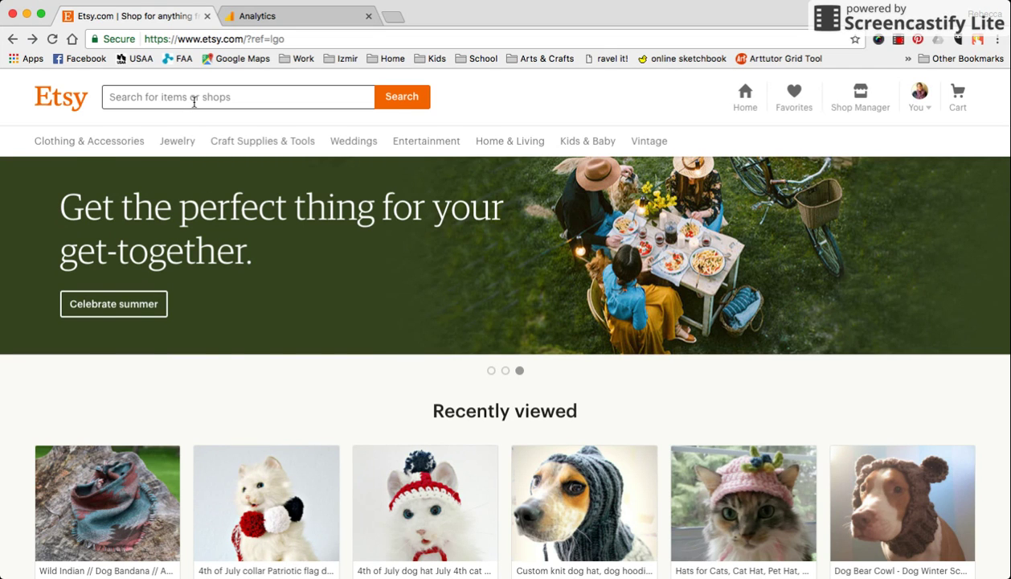
{"action": "left_click", "coordinate": [193, 96]}
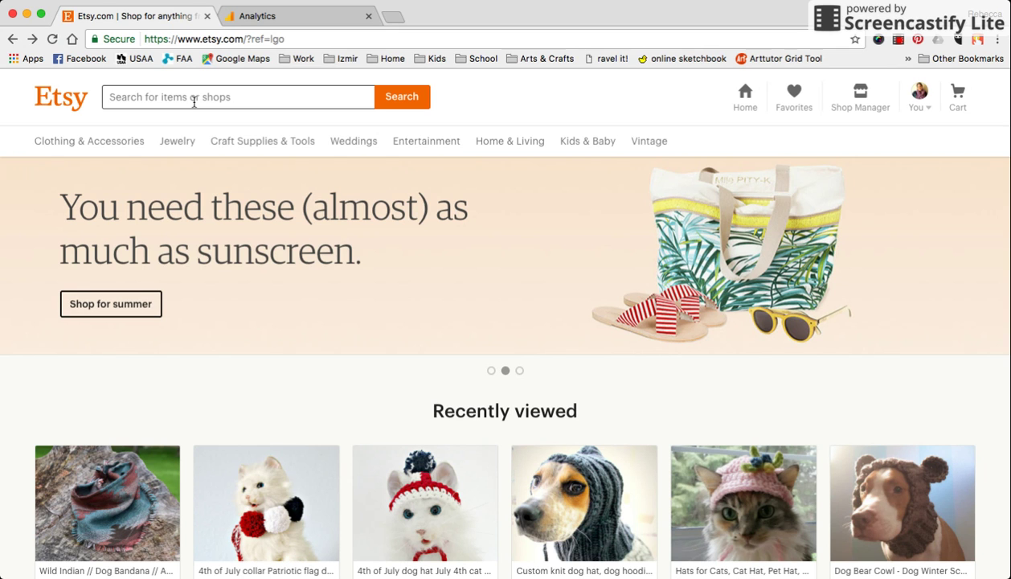
{"action": "type", "text": "aegean draw"}
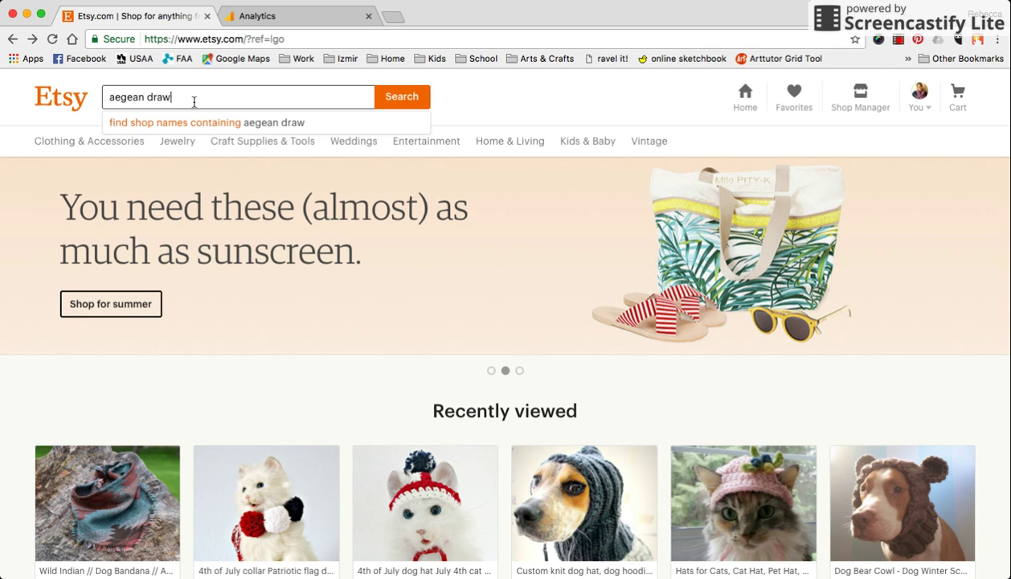
{"action": "type", "text": "n"}
{"action": "key", "text": "Return"}
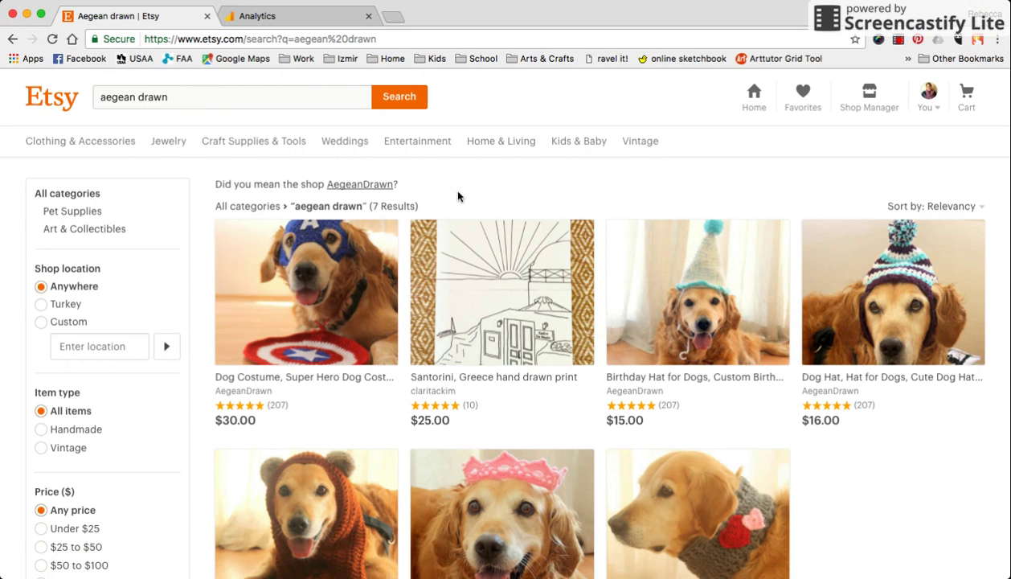
- Open the AegeanDrawn shop page from the search results, then return to the results
{"action": "scroll", "coordinate": [635, 271], "scroll_direction": "down", "scroll_amount": 3}
{"action": "scroll", "coordinate": [635, 273], "scroll_direction": "down", "scroll_amount": 1}
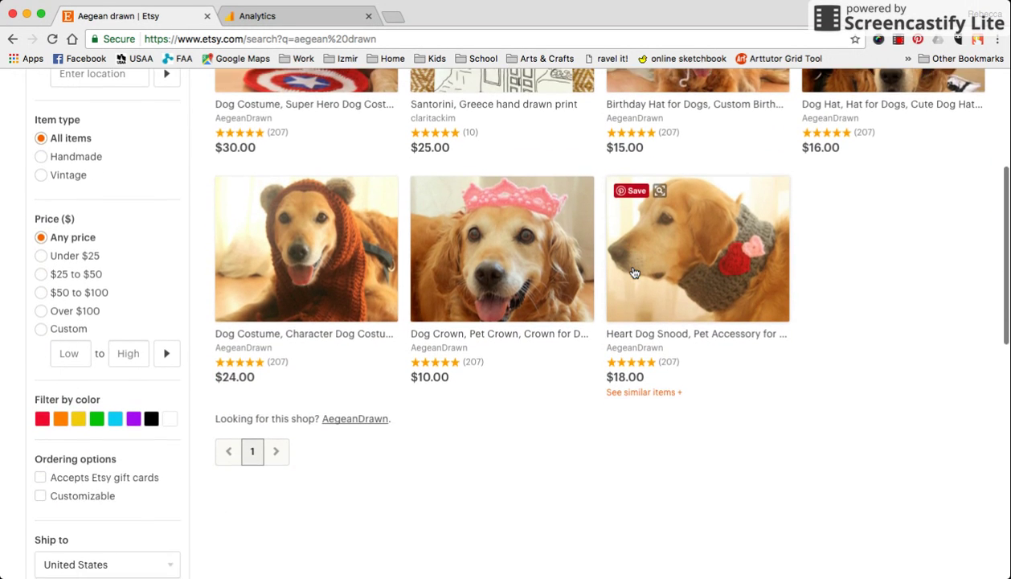
{"action": "left_click", "coordinate": [355, 414]}
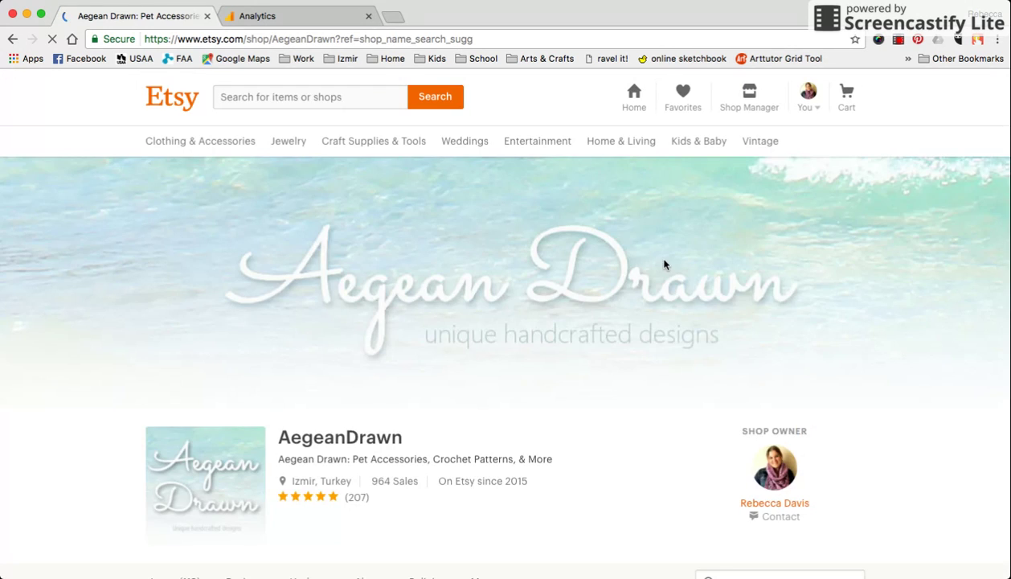
{"action": "left_click", "coordinate": [8, 43]}
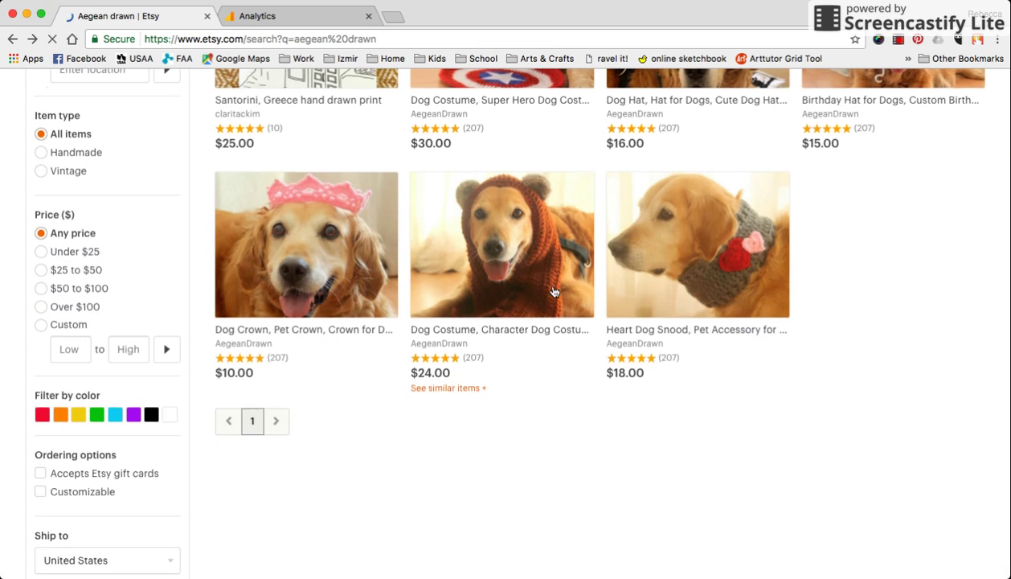
- Examine the Santorini, Greece hand drawn print listing down to its related tags, then return to the search results
{"action": "scroll", "coordinate": [531, 281], "scroll_direction": "up", "scroll_amount": 1}
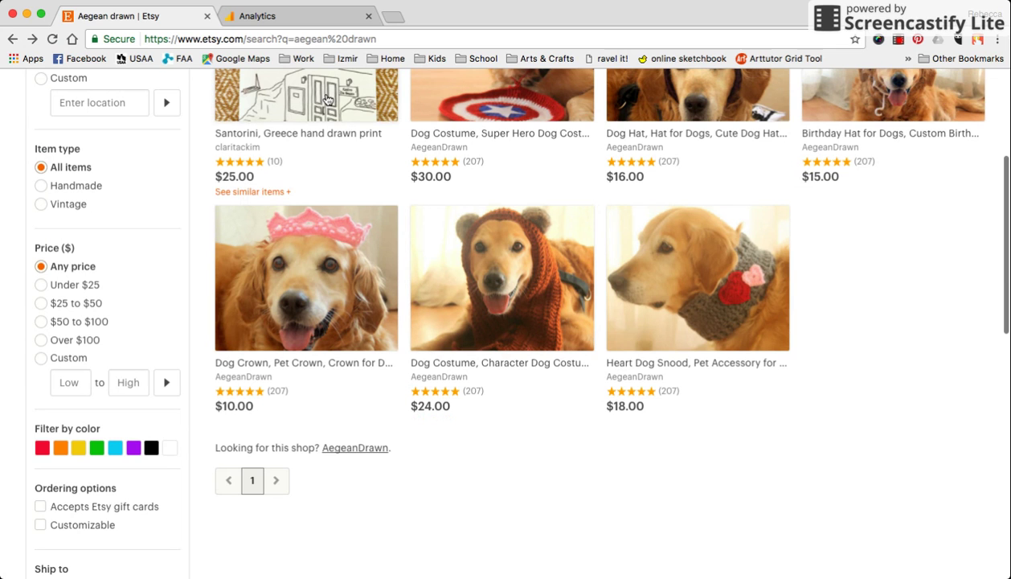
{"action": "left_click", "coordinate": [327, 99]}
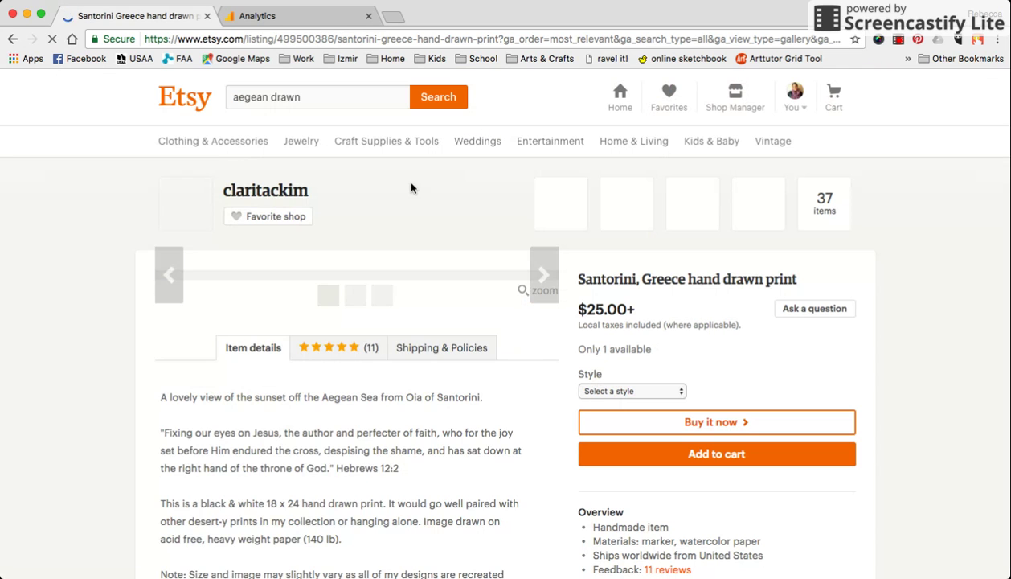
{"action": "scroll", "coordinate": [340, 211], "scroll_direction": "down", "scroll_amount": 10}
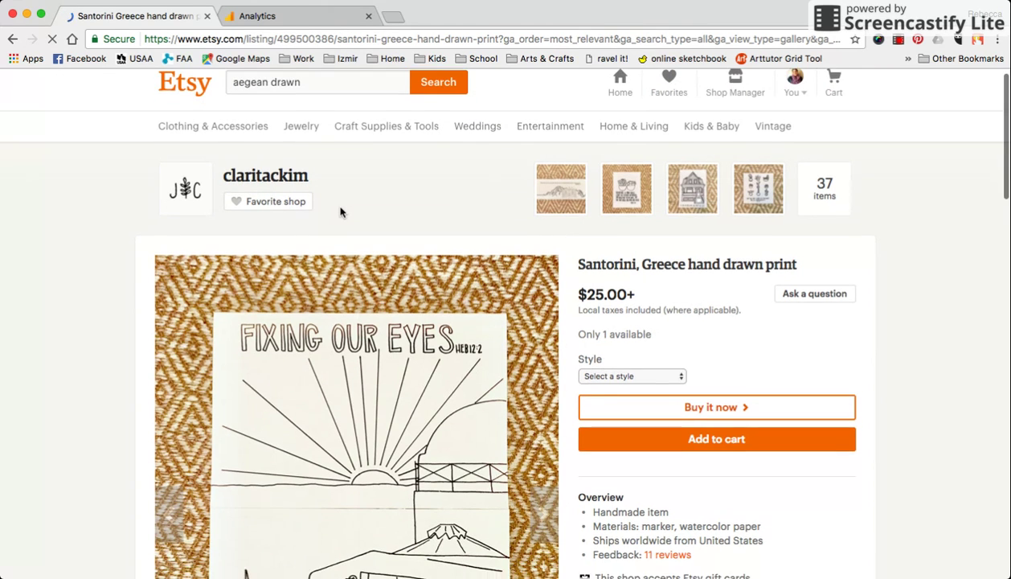
{"action": "scroll", "coordinate": [340, 211], "scroll_direction": "down", "scroll_amount": 6}
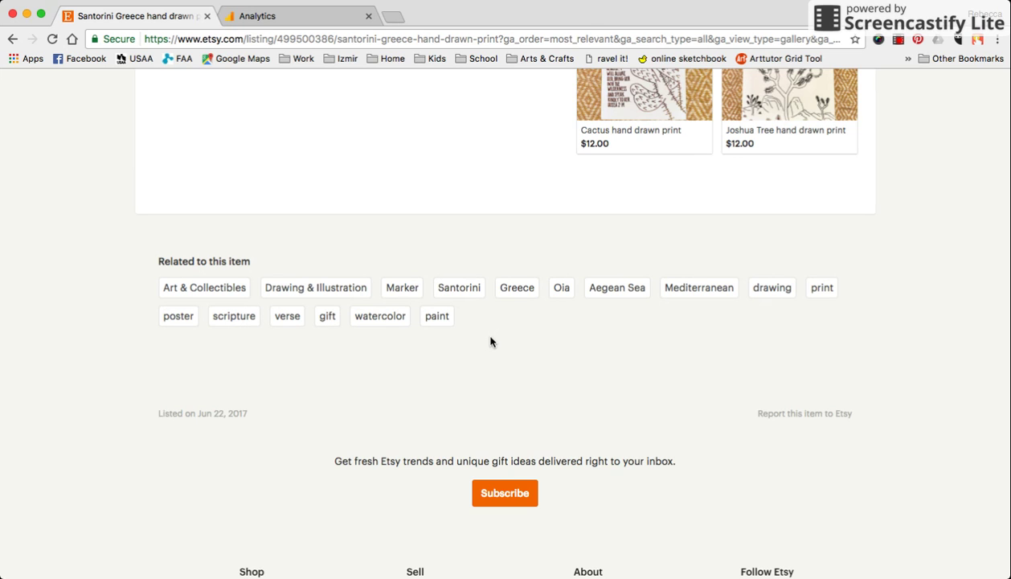
{"action": "scroll", "coordinate": [490, 342], "scroll_direction": "up", "scroll_amount": 15}
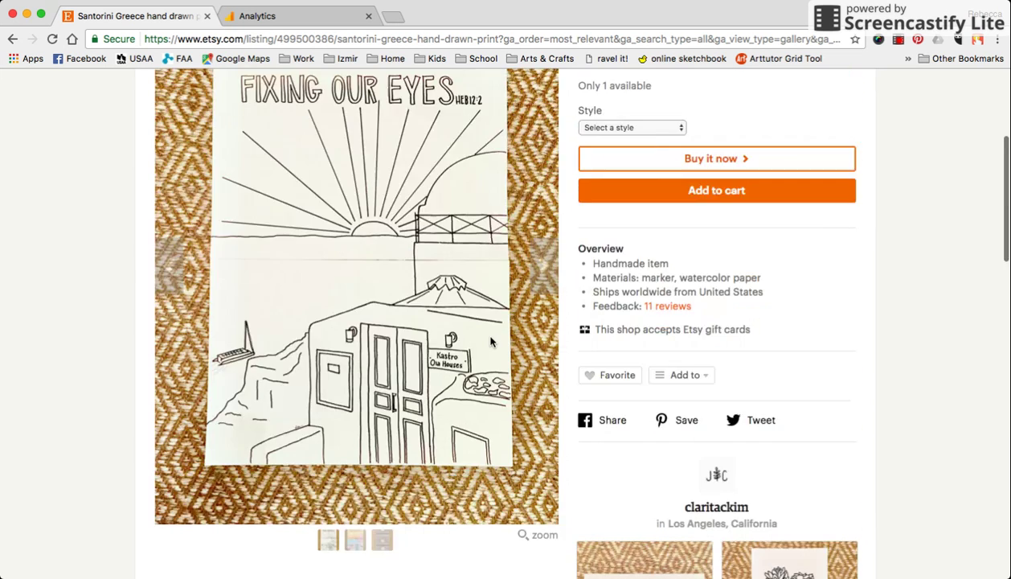
{"action": "scroll", "coordinate": [490, 341], "scroll_direction": "up", "scroll_amount": 5}
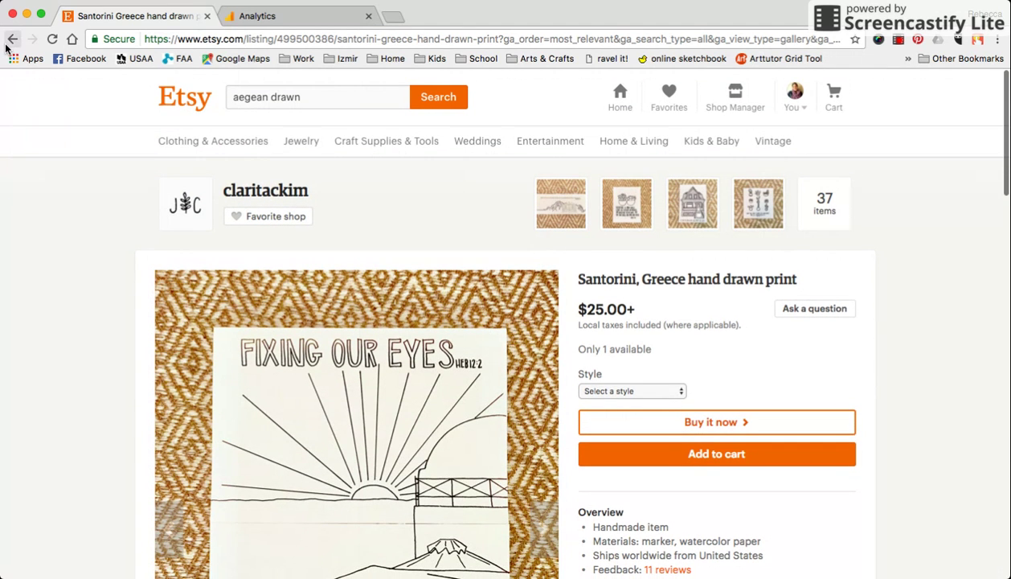
{"action": "left_click", "coordinate": [11, 40]}
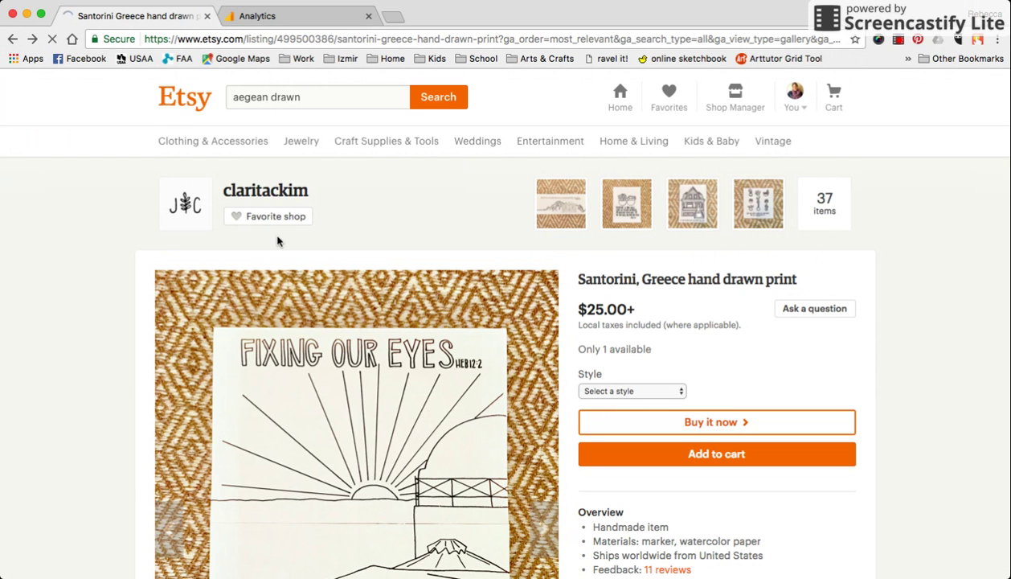
- Open the AegeanDrawn pink dog crown listing from the search results
{"action": "scroll", "coordinate": [727, 269], "scroll_direction": "down", "scroll_amount": 2}
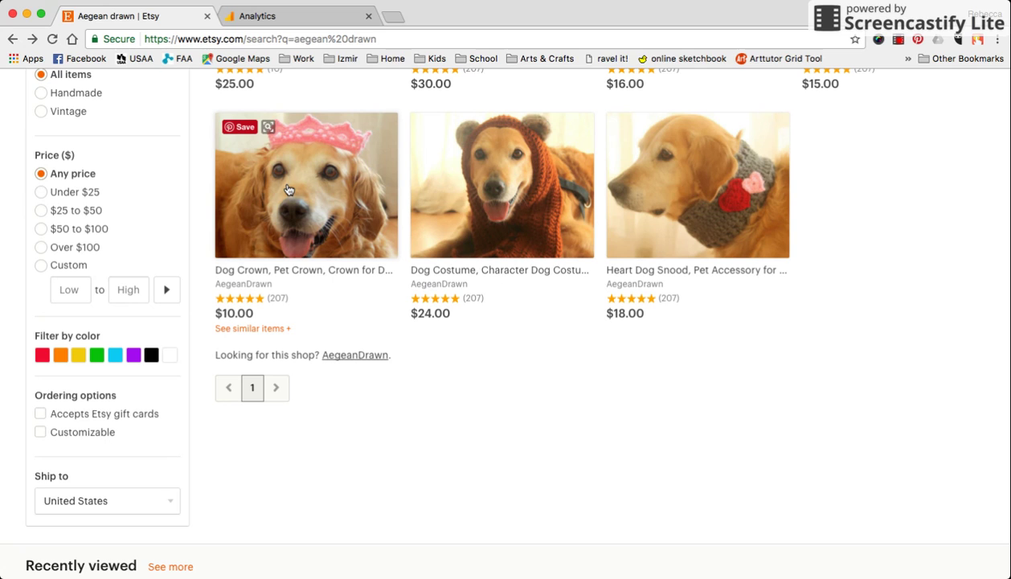
{"action": "left_click", "coordinate": [338, 172]}
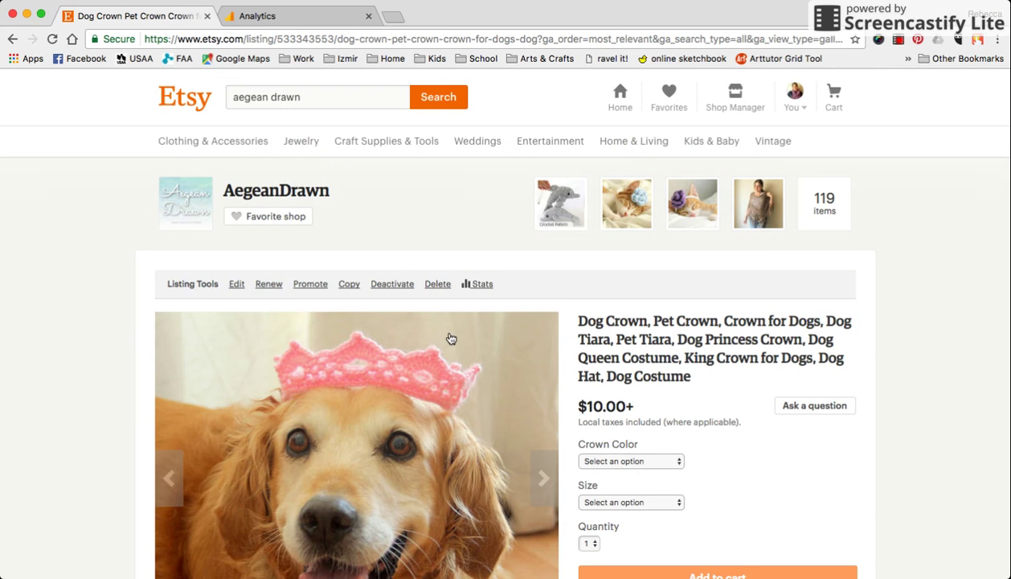
{"action": "scroll", "coordinate": [450, 338], "scroll_direction": "down", "scroll_amount": 3}
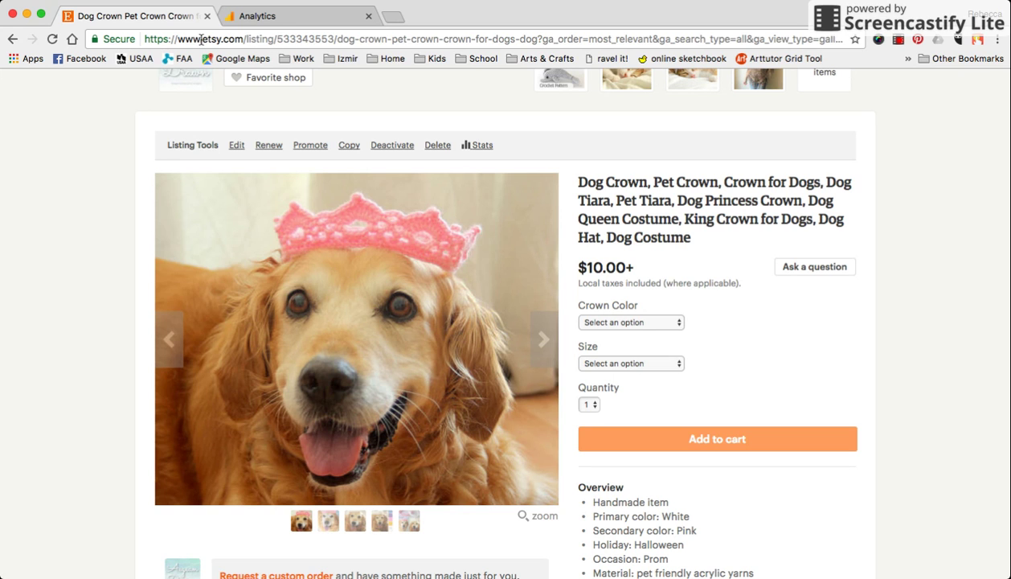
- Find and highlight the "search_query=aegean%20drawn" part in the dog crown listing's URL
{"action": "left_click", "coordinate": [175, 39]}
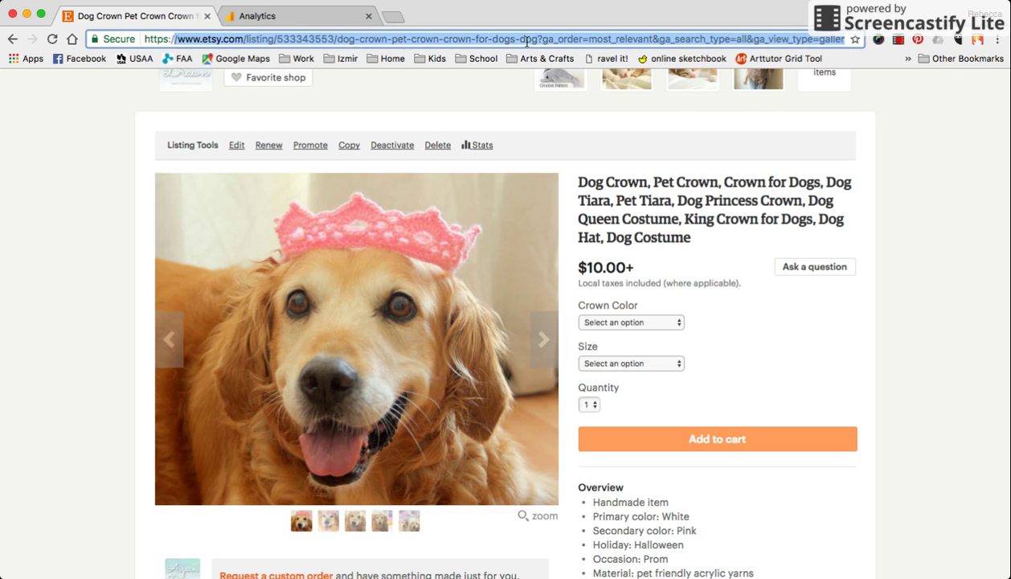
{"action": "left_click", "coordinate": [754, 38]}
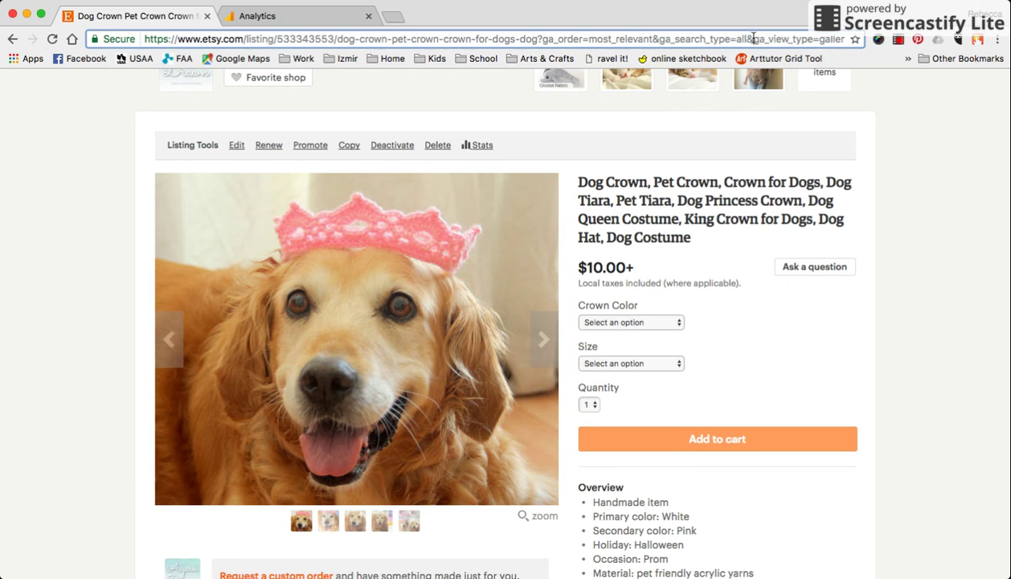
{"action": "key", "text": "Right"}
{"action": "key", "text": "Right"}
{"action": "key", "text": "Right"}
{"action": "key", "text": "Right"}
{"action": "key", "text": "Right"}
{"action": "key", "text": "Right"}
{"action": "key", "text": "Right"}
{"action": "key", "text": "Right"}
{"action": "key", "text": "Right"}
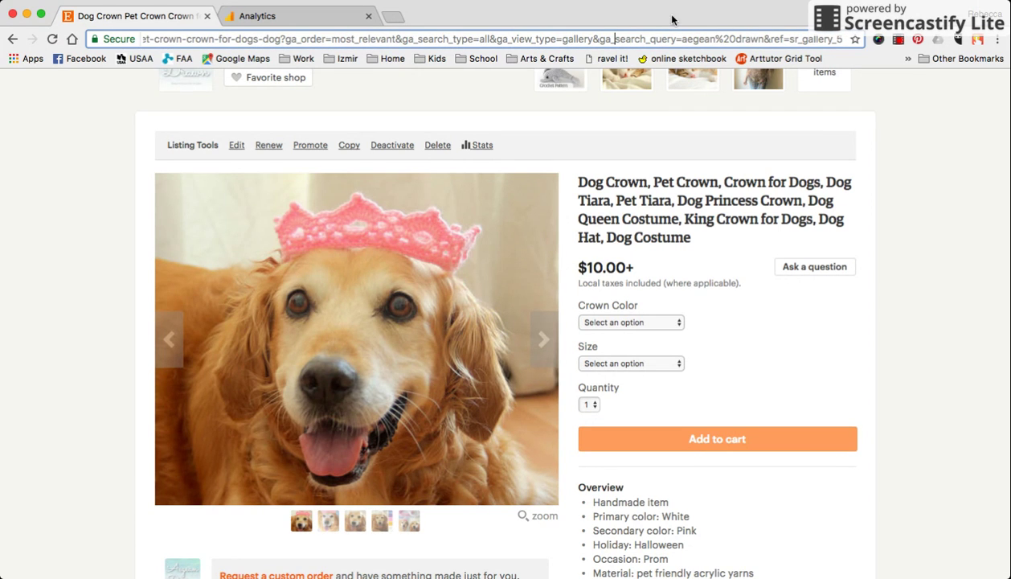
{"action": "left_click_drag", "start_coordinate": [613, 38], "coordinate": [765, 39]}
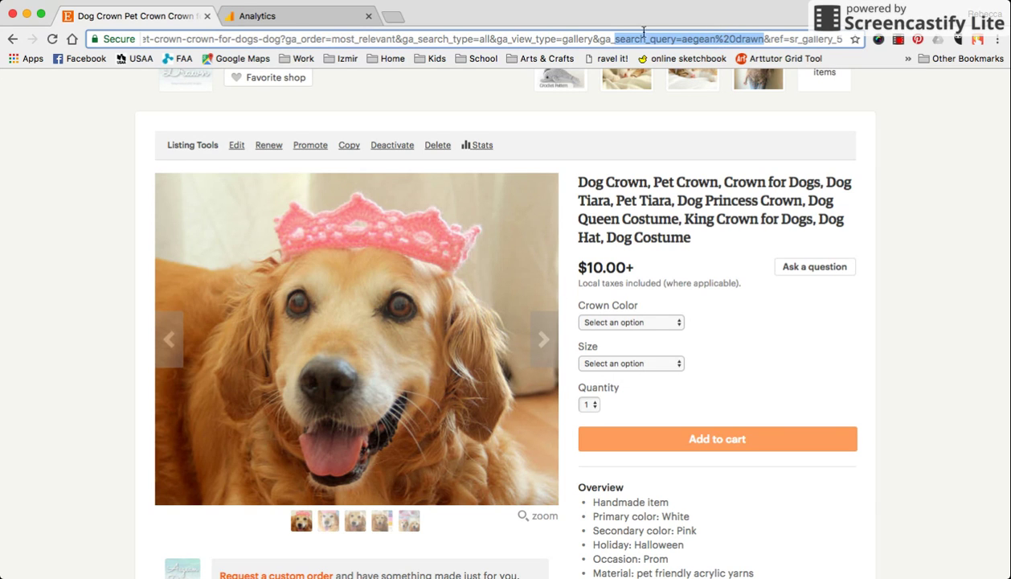
- Copy the text "query=aegean" from the listing's URL
{"action": "left_click", "coordinate": [649, 39]}
{"action": "left_click_drag", "start_coordinate": [649, 39], "coordinate": [713, 38]}
{"action": "key", "text": "super+c"}
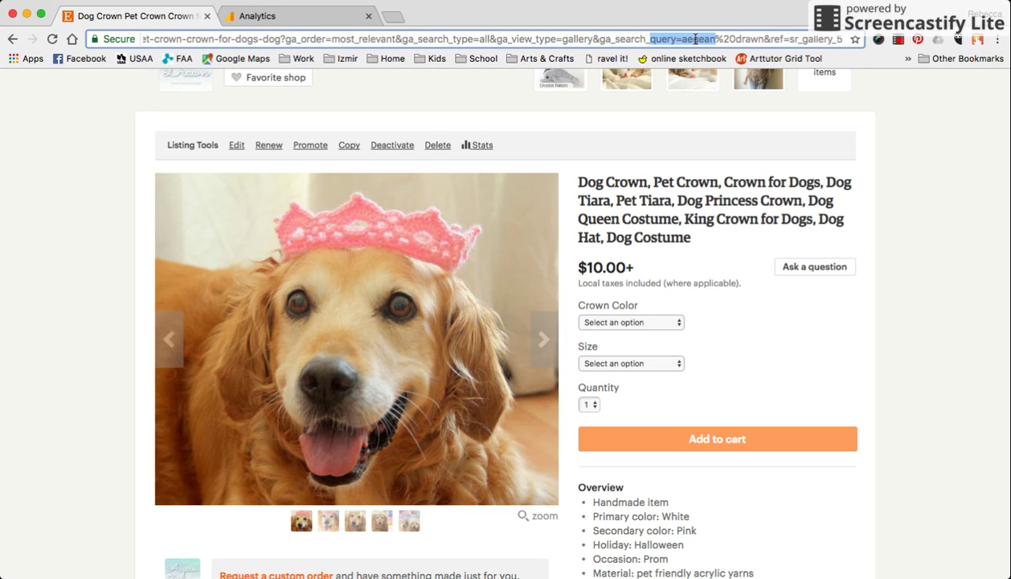
- Switch to Google Analytics, search its reports for "all" and open the Site Content report All Pages
{"action": "left_click", "coordinate": [263, 15]}
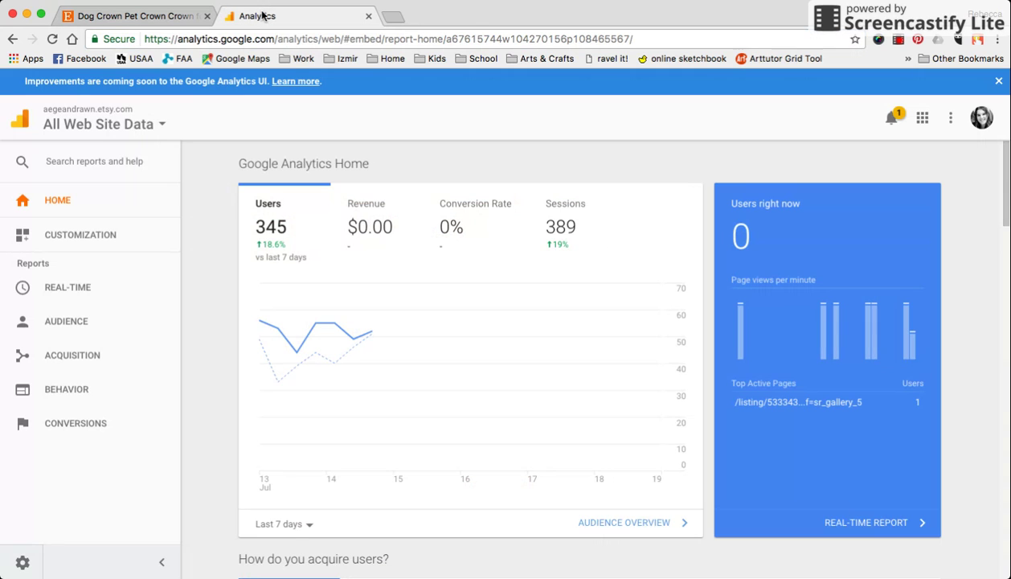
{"action": "left_click", "coordinate": [82, 160]}
{"action": "type", "text": "all"}
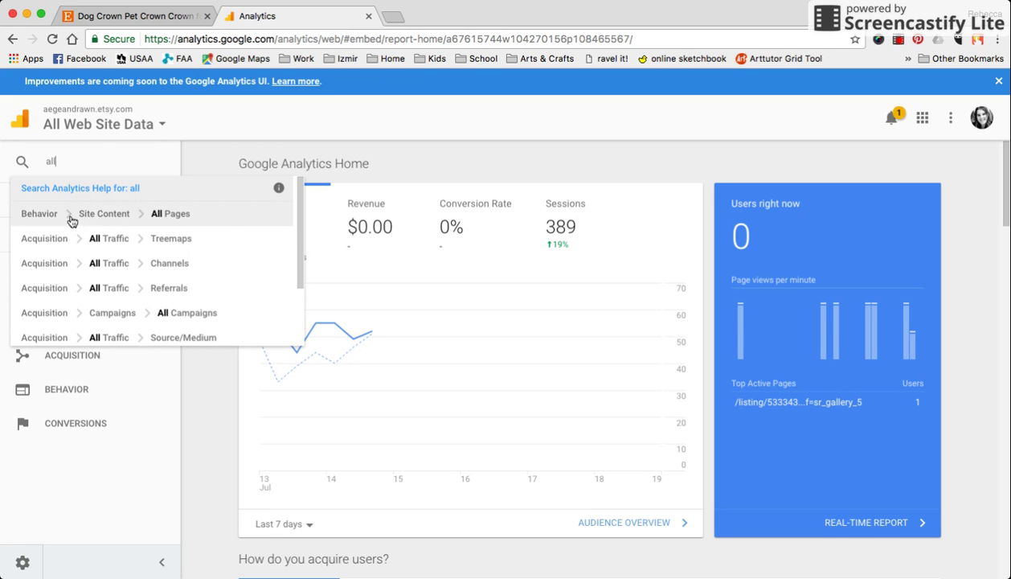
{"action": "left_click", "coordinate": [224, 214]}
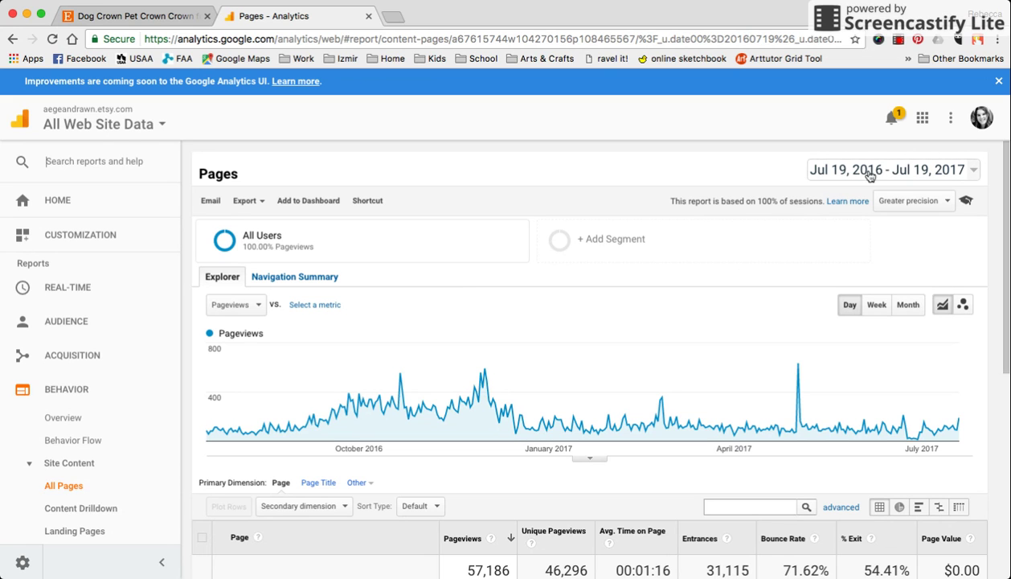
- Filter the Pages report table by the copied text "query=aegean"
{"action": "scroll", "coordinate": [611, 233], "scroll_direction": "down", "scroll_amount": 2}
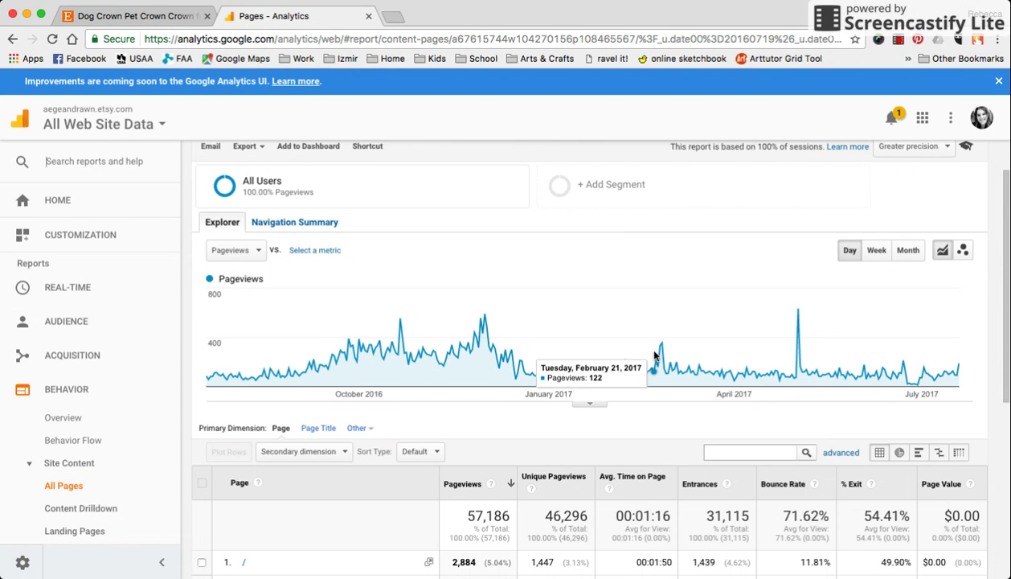
{"action": "scroll", "coordinate": [655, 356], "scroll_direction": "down", "scroll_amount": 2}
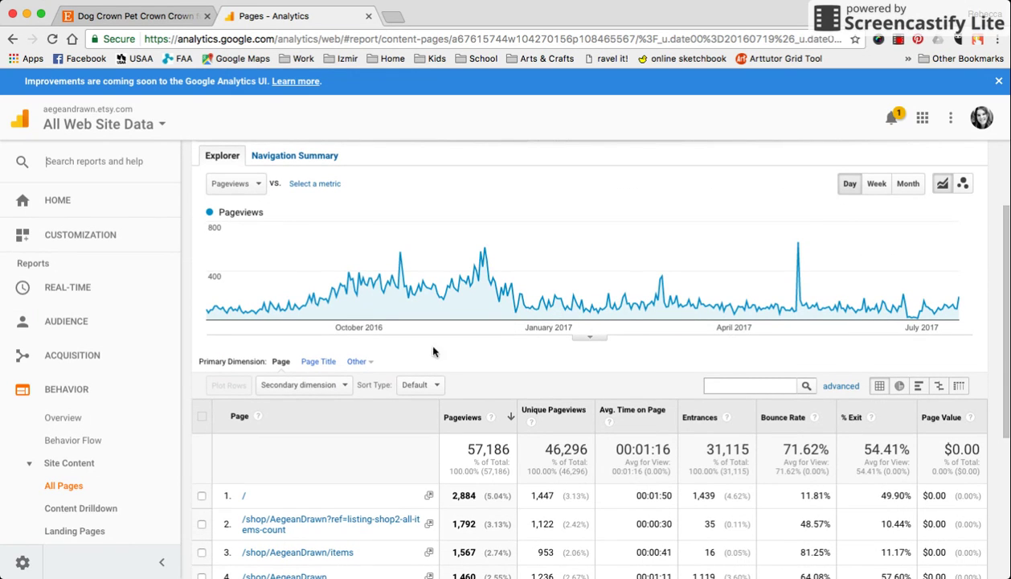
{"action": "left_click", "coordinate": [728, 387]}
{"action": "key", "text": "super+v"}
{"action": "type", "text": "%"}
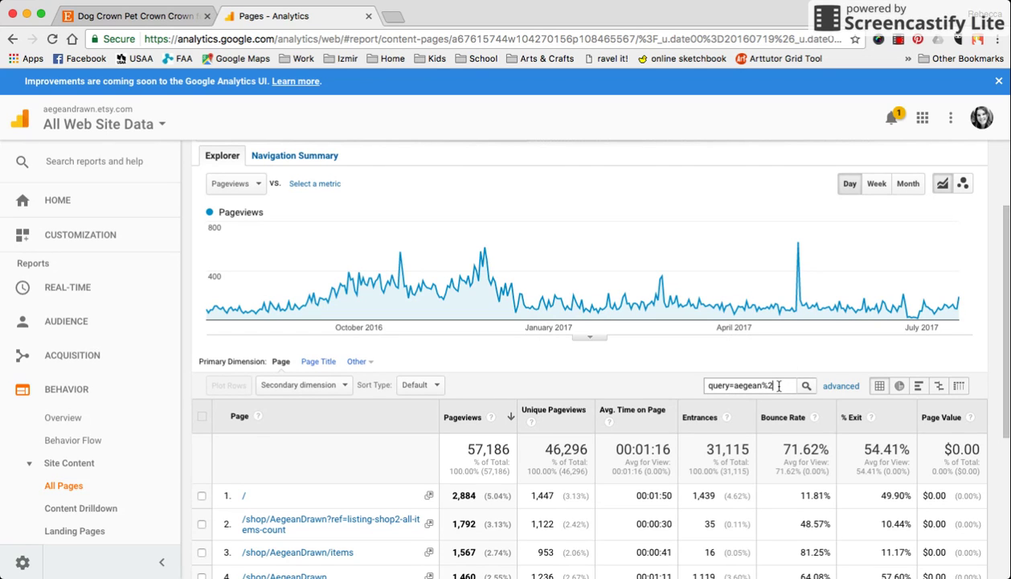
{"action": "type", "text": " n"}
{"action": "left_click", "coordinate": [805, 387]}
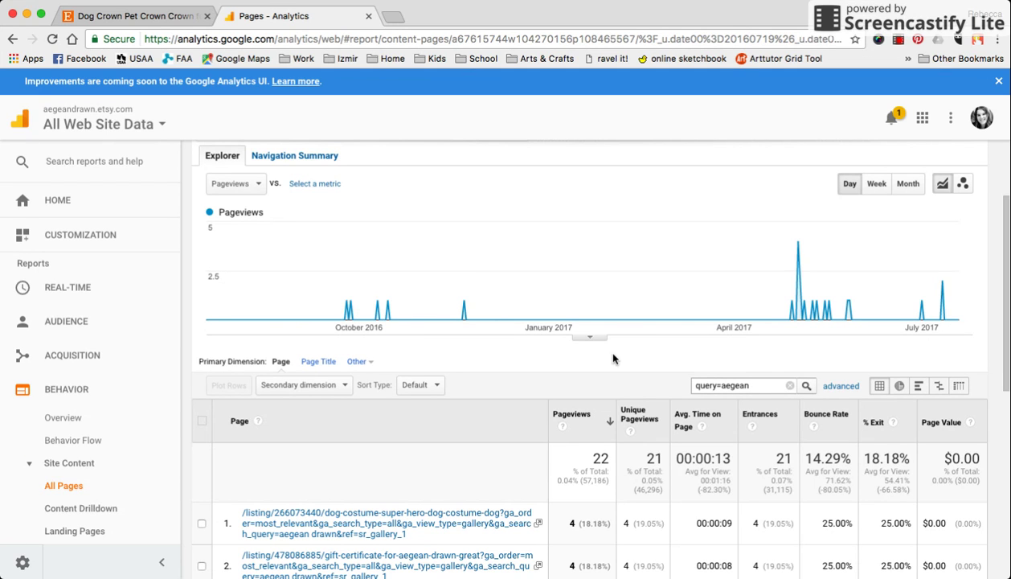
- Examine the filtered page URLs for their search terms and highlight "aegean" in the table's filter
{"action": "scroll", "coordinate": [614, 354], "scroll_direction": "down", "scroll_amount": 2}
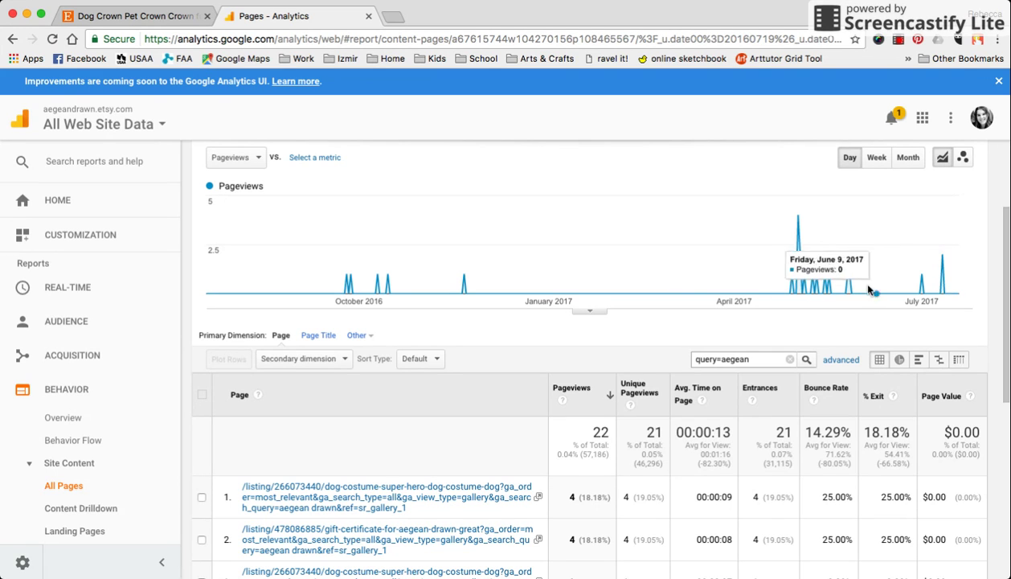
{"action": "scroll", "coordinate": [521, 309], "scroll_direction": "down", "scroll_amount": 2}
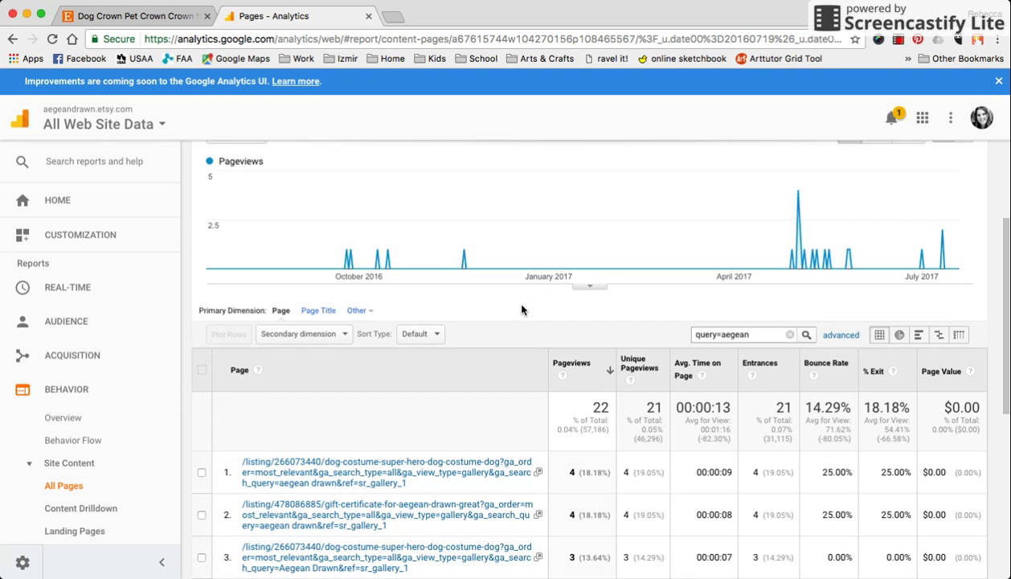
{"action": "scroll", "coordinate": [521, 309], "scroll_direction": "up", "scroll_amount": 1}
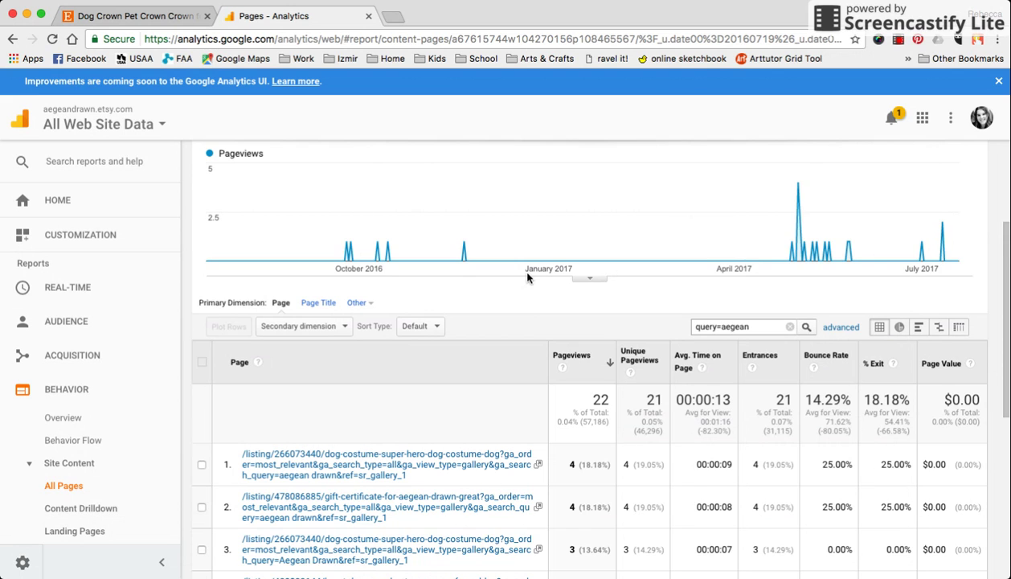
{"action": "scroll", "coordinate": [526, 273], "scroll_direction": "down", "scroll_amount": 4}
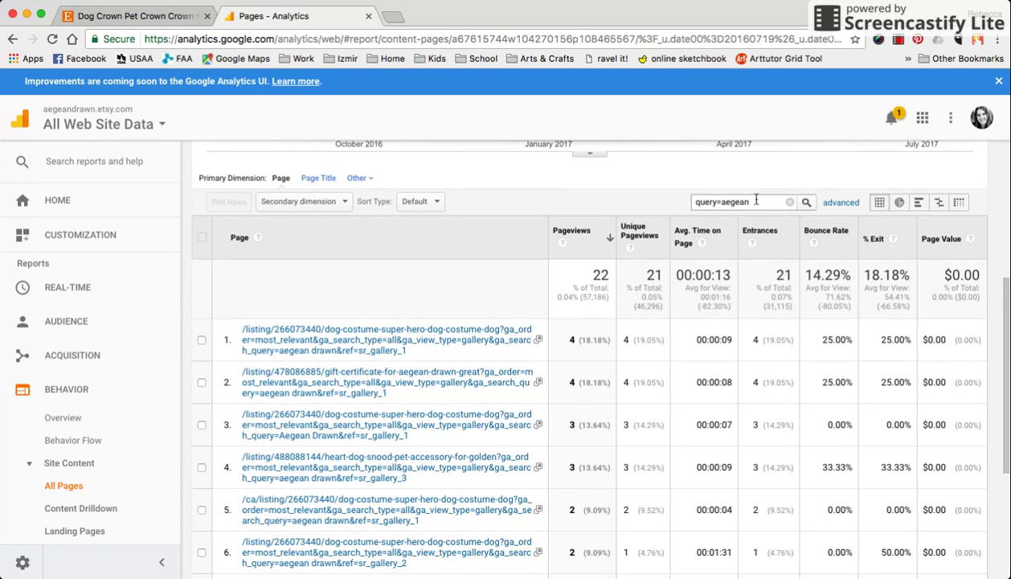
{"action": "left_click_drag", "start_coordinate": [756, 200], "coordinate": [721, 202]}
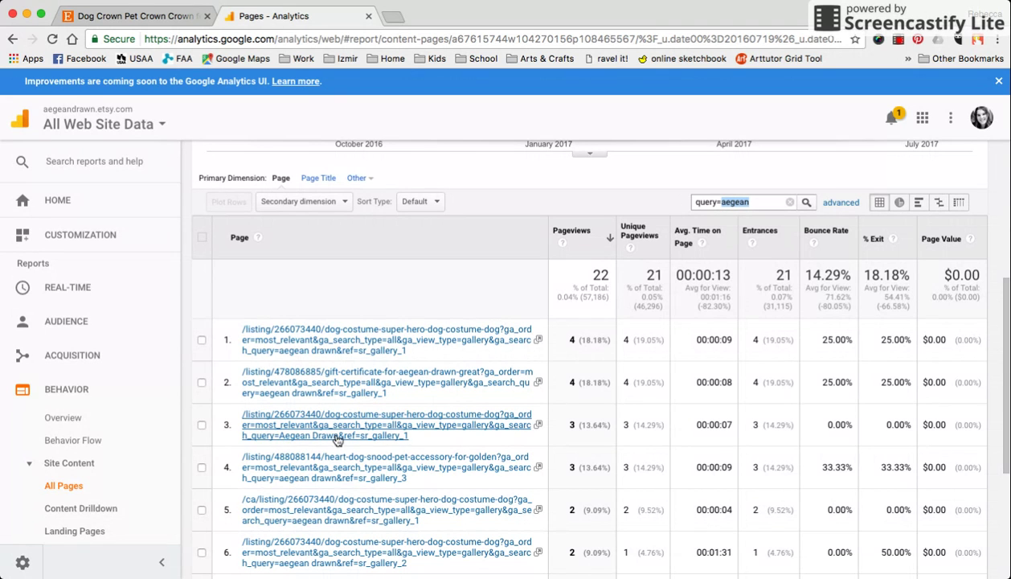
- Review the page URLs matching "query=aegean" through the last row of the table for the shop-name searches they contain
{"action": "scroll", "coordinate": [365, 492], "scroll_direction": "down", "scroll_amount": 1}
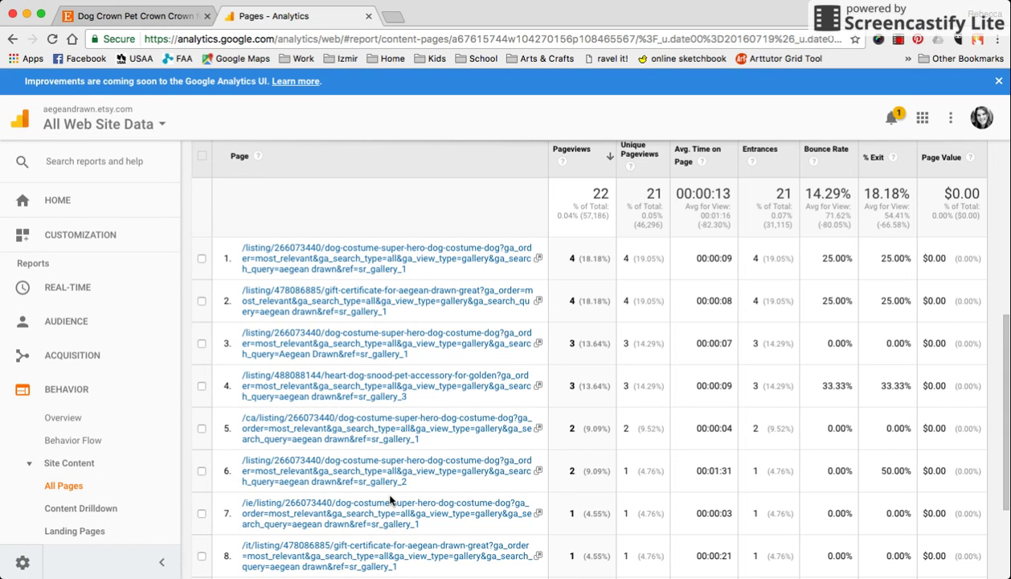
{"action": "scroll", "coordinate": [390, 500], "scroll_direction": "down", "scroll_amount": 1}
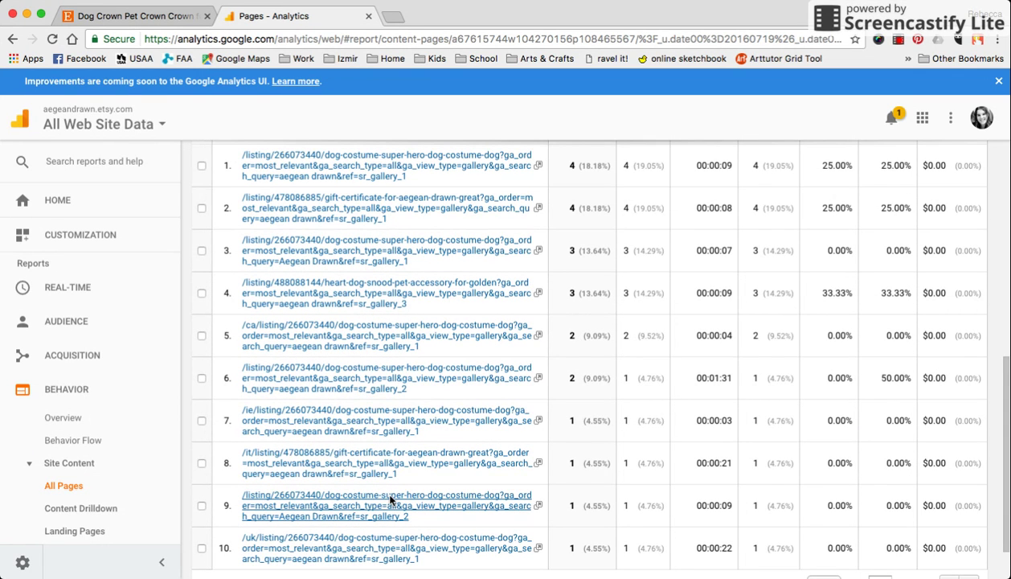
{"action": "scroll", "coordinate": [390, 500], "scroll_direction": "down", "scroll_amount": 1}
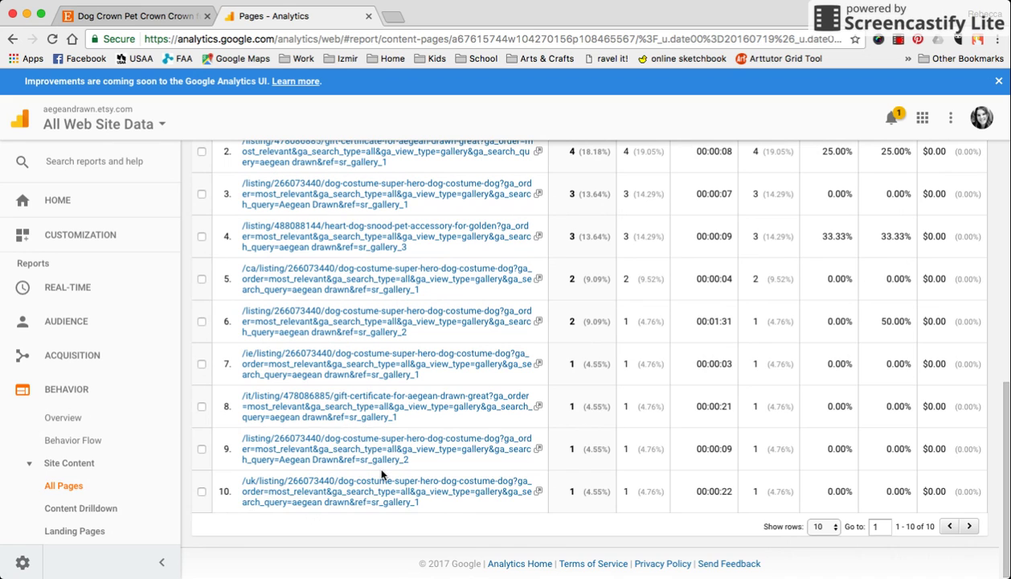
{"action": "scroll", "coordinate": [381, 474], "scroll_direction": "up", "scroll_amount": 2}
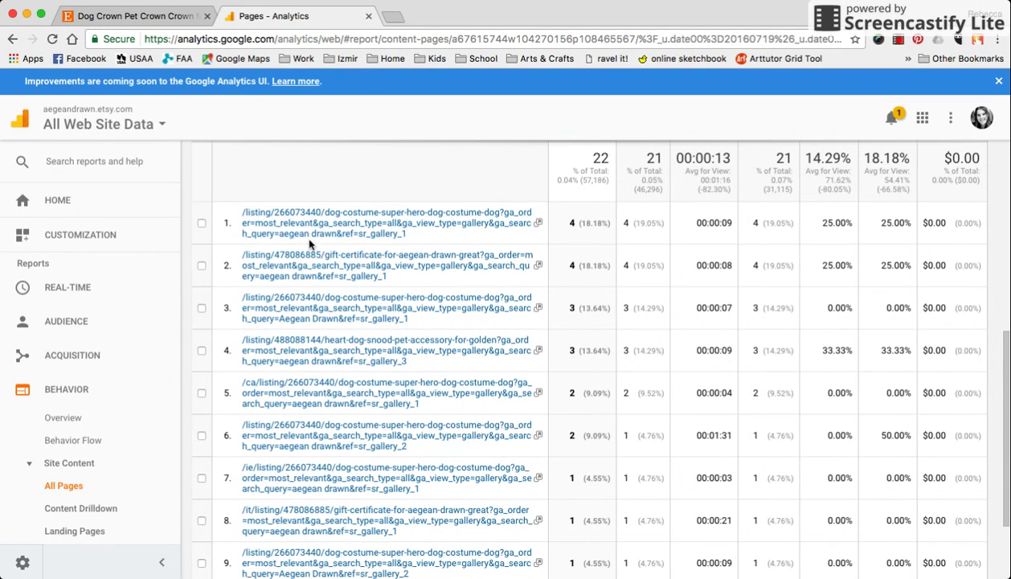
{"action": "scroll", "coordinate": [548, 337], "scroll_direction": "up", "scroll_amount": 2}
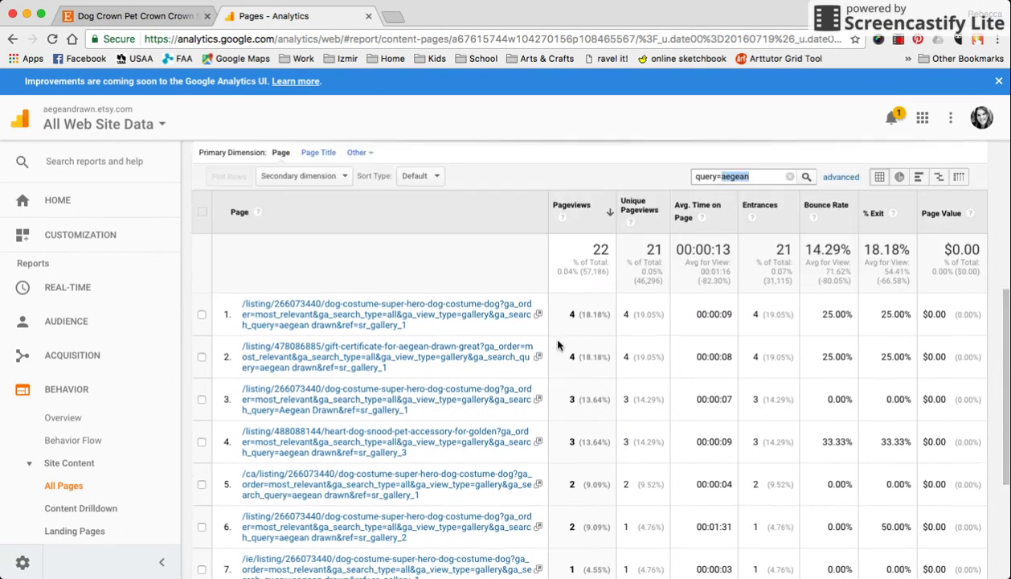
{"action": "left_click", "coordinate": [753, 172]}
{"action": "type", "text": "drawn"}
{"action": "key", "text": "BackSpace"}
{"action": "key", "text": "BackSpace"}
{"action": "key", "text": "BackSpace"}
{"action": "key", "text": "BackSpace"}
{"action": "key", "text": "BackSpace"}
{"action": "key", "text": "BackSpace"}
- Replace the search term in the table filter so that it reads "query=fourth" and apply it
{"action": "scroll", "coordinate": [625, 314], "scroll_direction": "up", "scroll_amount": 5}
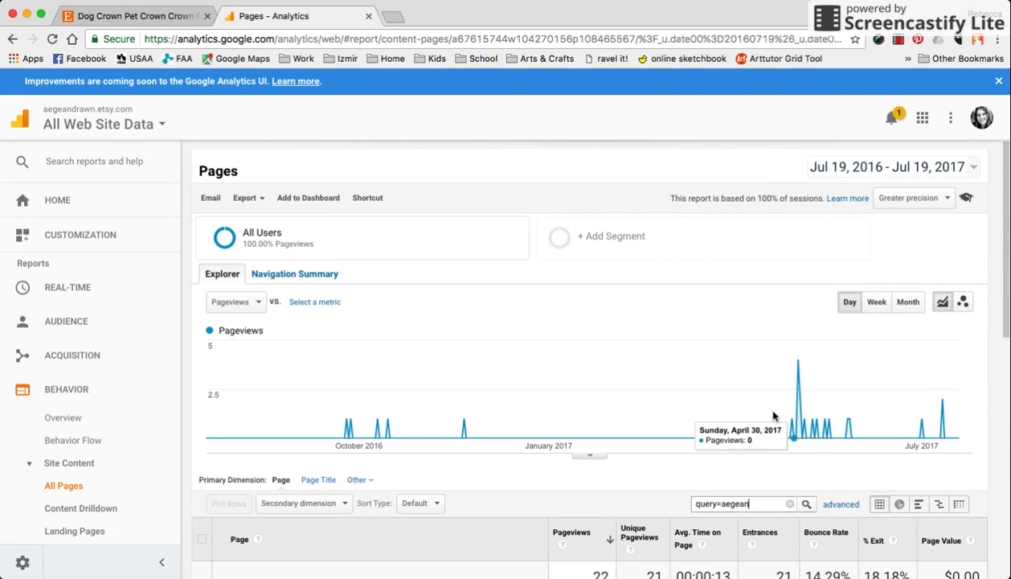
{"action": "scroll", "coordinate": [720, 413], "scroll_direction": "down", "scroll_amount": 2}
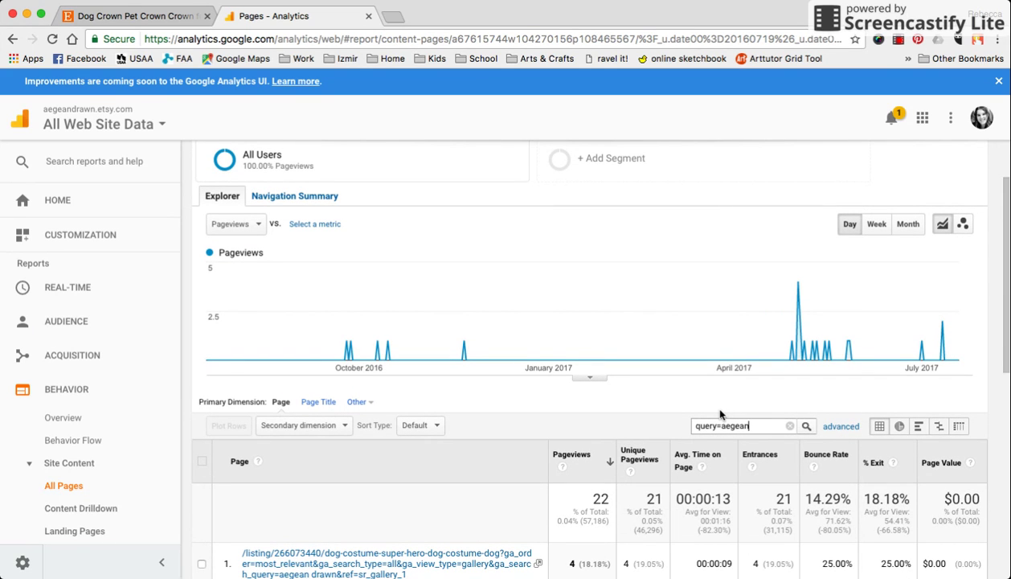
{"action": "double_click", "coordinate": [733, 425]}
{"action": "type", "text": "4"}
{"action": "key", "text": "BackSpace"}
{"action": "type", "text": "4th"}
{"action": "key", "text": "BackSpace"}
{"action": "key", "text": "BackSpace"}
{"action": "key", "text": "BackSpace"}
{"action": "type", "text": "fourth"}
{"action": "key", "text": "Return"}
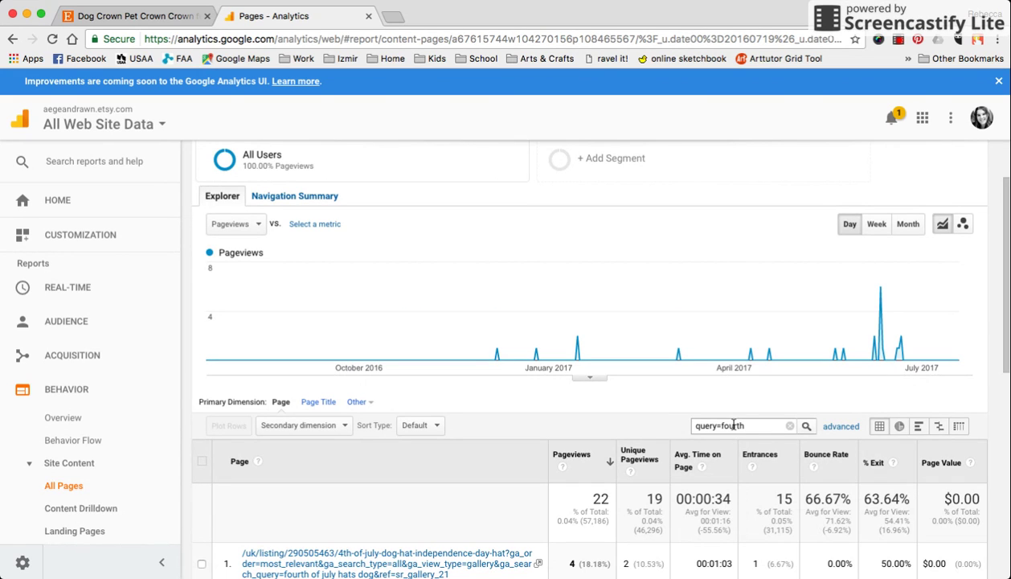
- Filter the table by "query=4th" and switch back to "query=fourth" to compare the pageviews of both spellings
{"action": "double_click", "coordinate": [733, 426]}
{"action": "type", "text": "4th"}
{"action": "key", "text": "Return"}
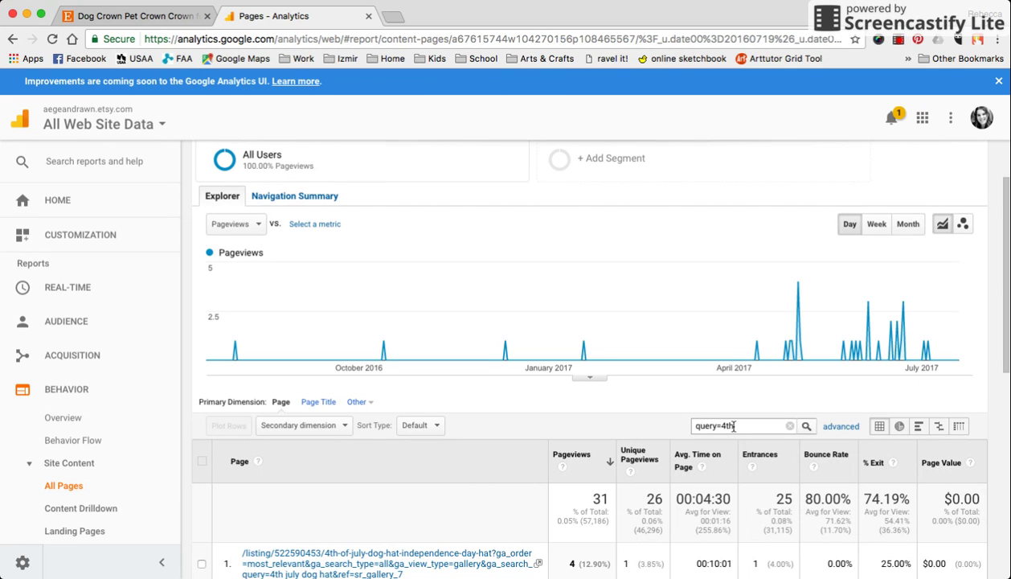
{"action": "double_click", "coordinate": [728, 427]}
{"action": "type", "text": "fourth"}
{"action": "key", "text": "Return"}
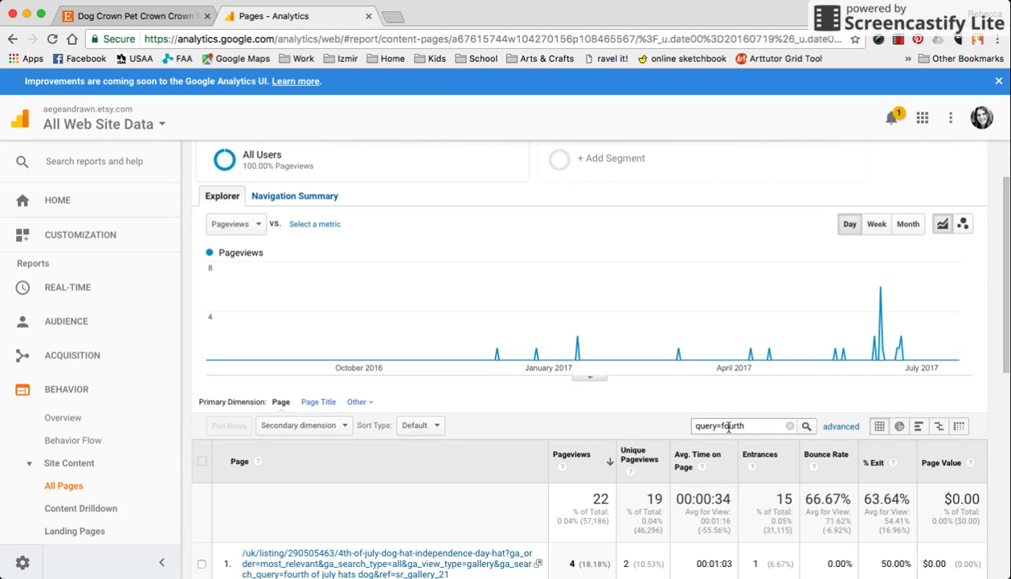
{"action": "double_click", "coordinate": [728, 427]}
{"action": "type", "text": "4th"}
{"action": "key", "text": "BackSpace"}
{"action": "key", "text": "BackSpace"}
{"action": "key", "text": "BackSpace"}
{"action": "type", "text": "fourth"}
- Filter the Pages report by "query=christmas" to examine its pageviews over the year
{"action": "key", "text": "BackSpace"}
{"action": "key", "text": "BackSpace"}
{"action": "key", "text": "BackSpace"}
{"action": "key", "text": "BackSpace"}
{"action": "key", "text": "BackSpace"}
{"action": "key", "text": "BackSpace"}
{"action": "type", "text": "christmas"}
{"action": "key", "text": "Return"}
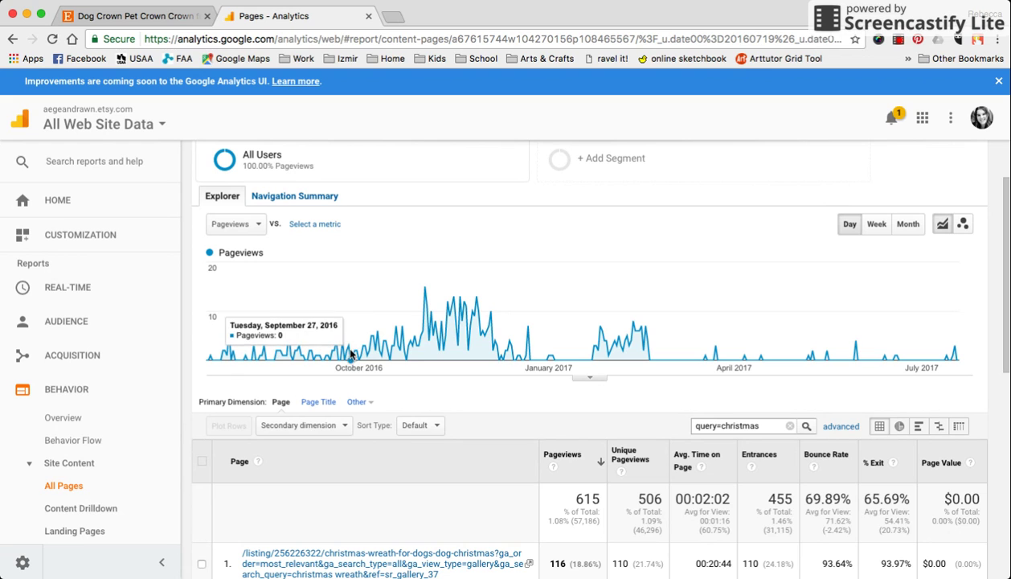
- Filter the Pages report by "query=halloween" and inspect the pageviews graph around the start of August 2016
{"action": "double_click", "coordinate": [735, 425]}
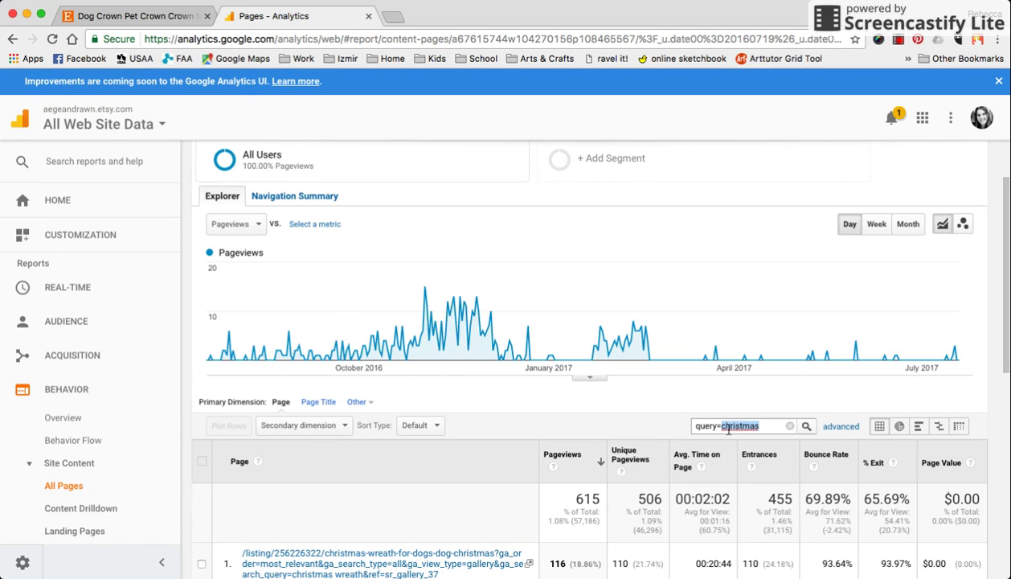
{"action": "type", "text": "halloween"}
{"action": "key", "text": "Return"}
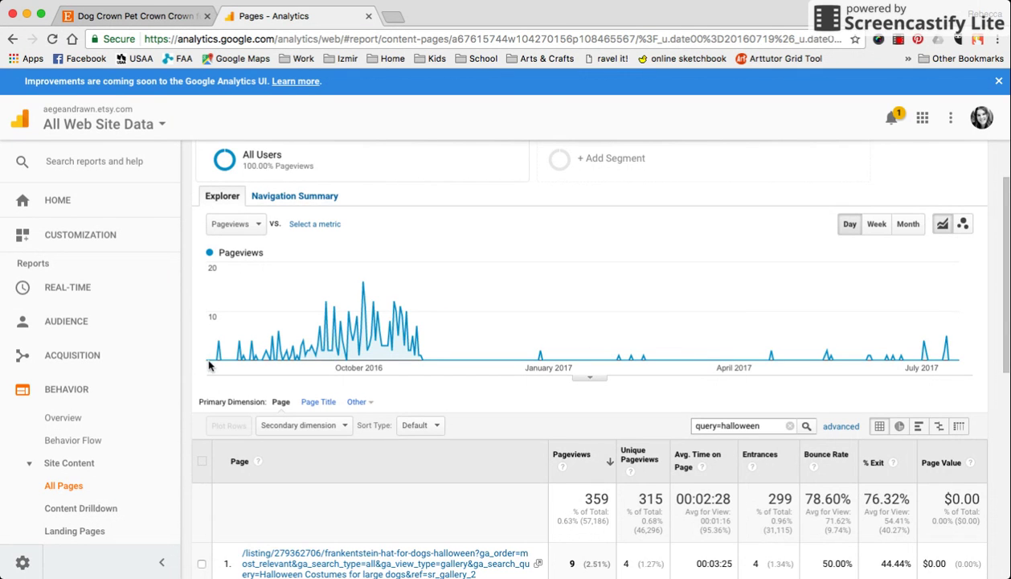
{"action": "mouse_move", "coordinate": [231, 356]}
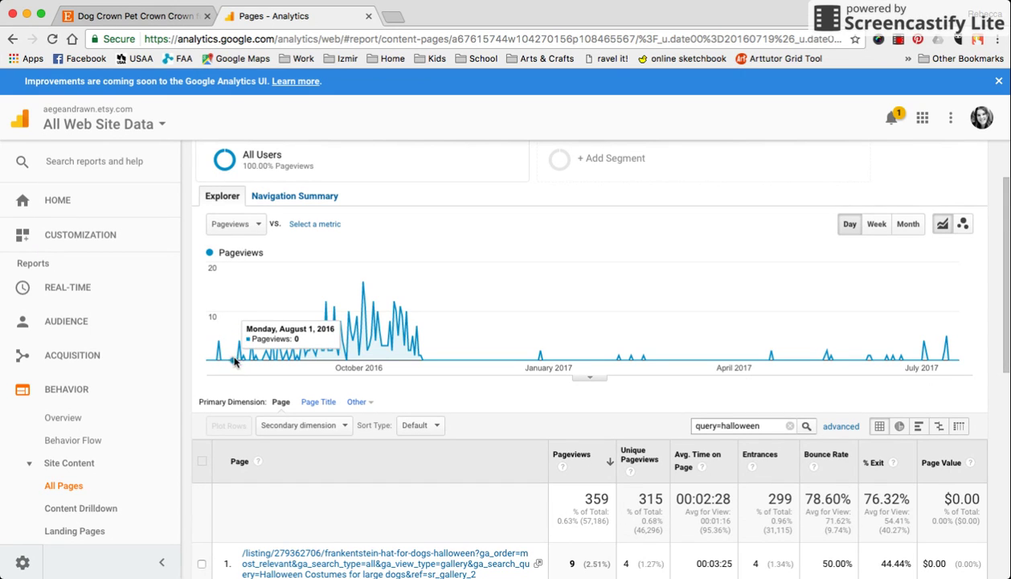
- Highlight "halloween" in the table filter and examine the matching listing URLs and the pageviews graph for early August
{"action": "double_click", "coordinate": [749, 426]}
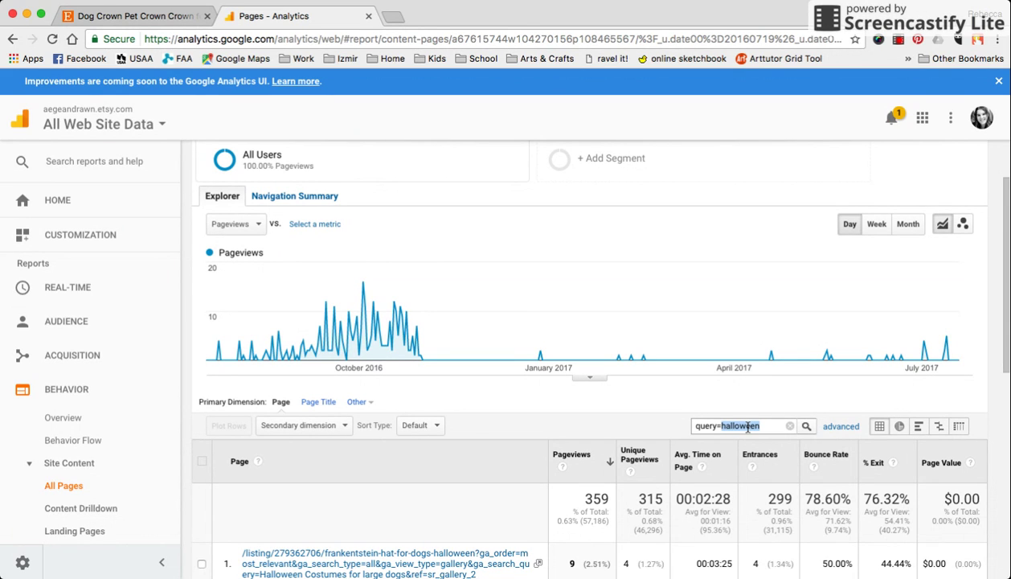
{"action": "scroll", "coordinate": [527, 347], "scroll_direction": "down", "scroll_amount": 2}
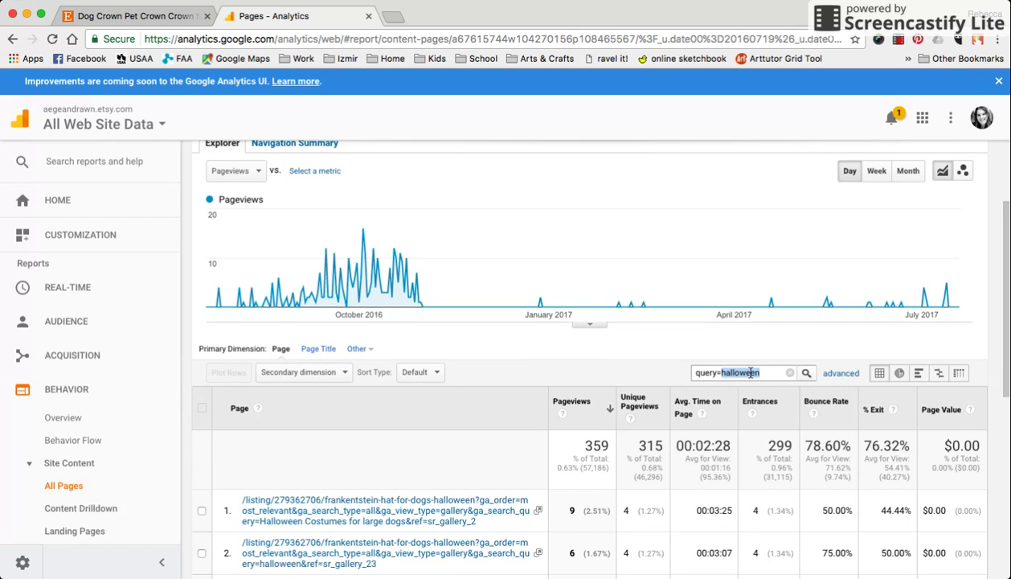
{"action": "scroll", "coordinate": [458, 438], "scroll_direction": "down", "scroll_amount": 2}
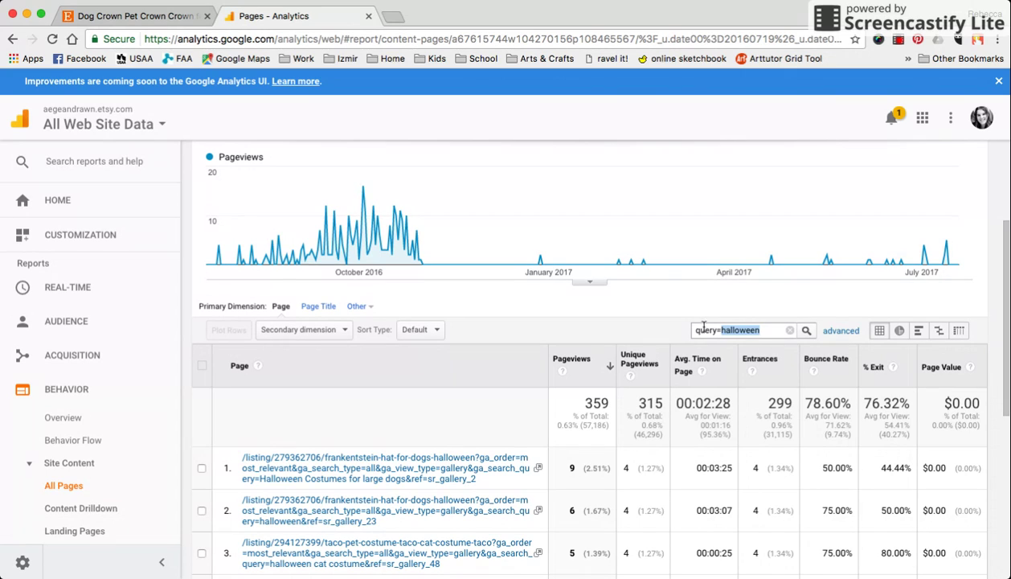
{"action": "left_click_drag", "start_coordinate": [688, 330], "coordinate": [769, 330]}
{"action": "double_click", "coordinate": [735, 330]}
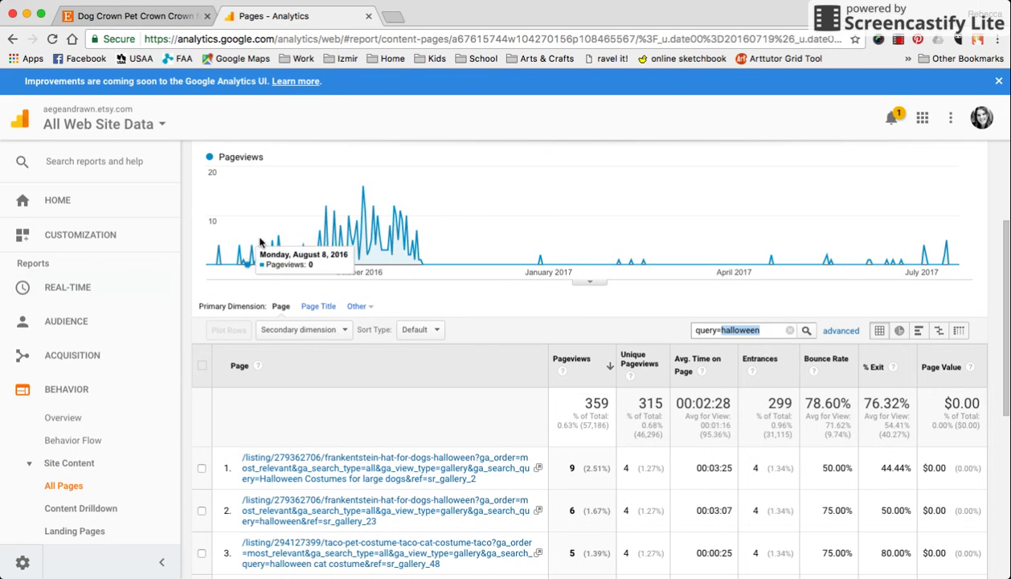